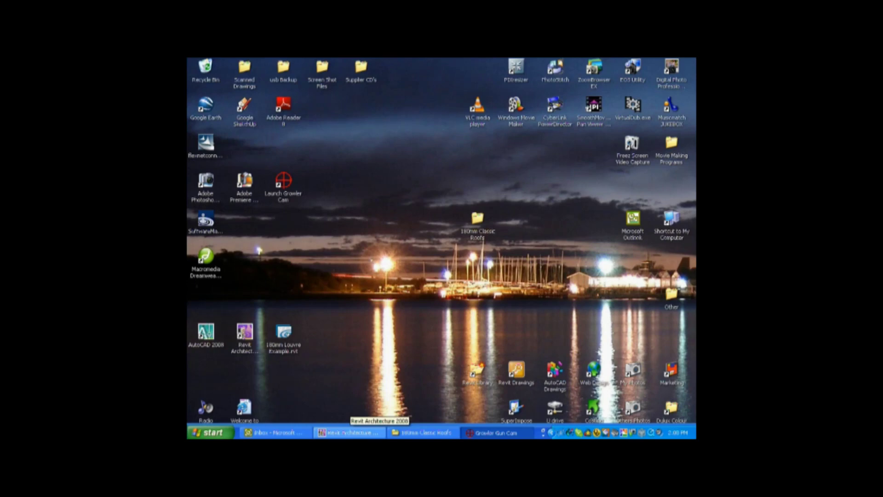
- Switch to the Structural design bar and load the 180mm Classic Opening Roof Closed family for Beam
click(350, 433)
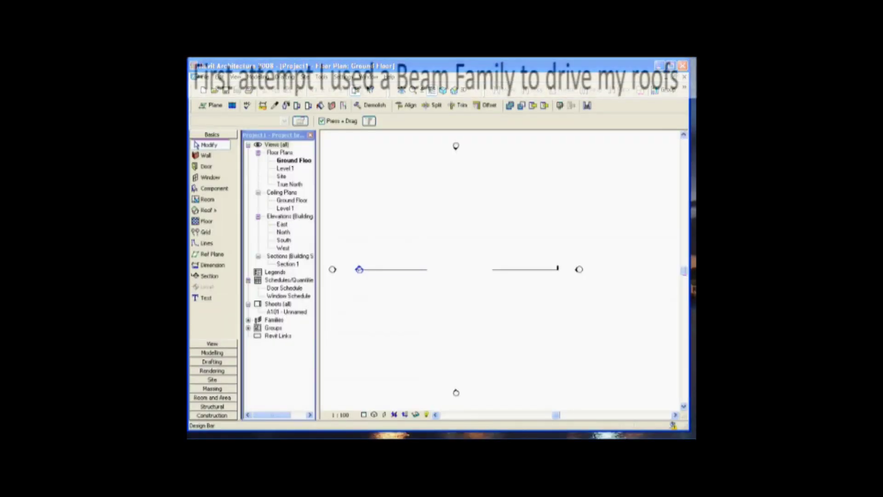
right_click(216, 324)
click(230, 392)
click(207, 286)
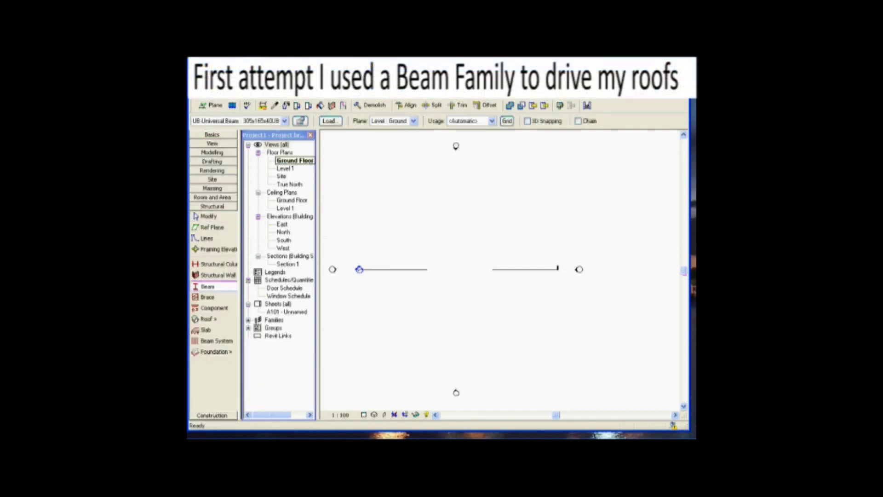
click(330, 120)
click(220, 115)
click(673, 91)
double_click(468, 142)
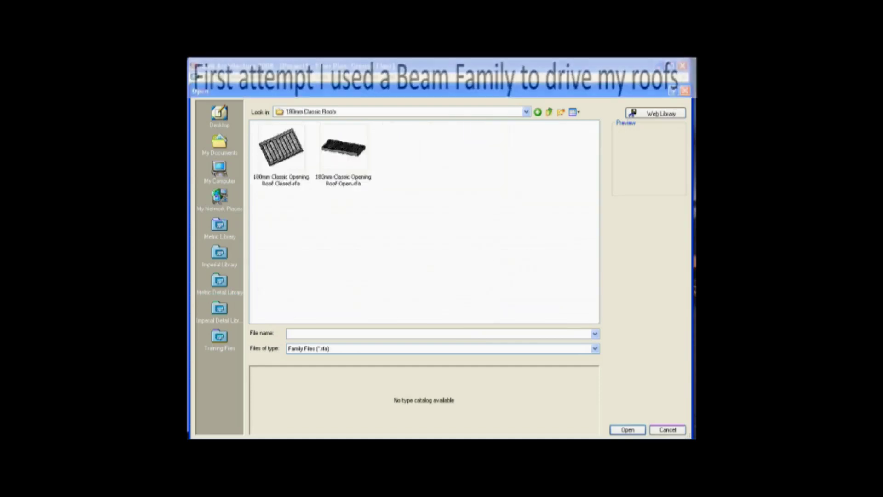
double_click(289, 152)
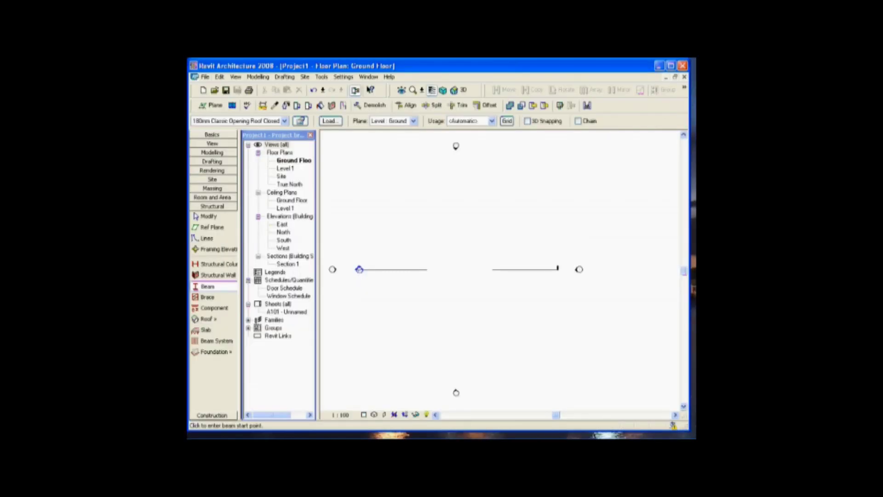
- Place the closed louvre roof beam with a length of 1000
click(284, 121)
click(267, 130)
scroll(427, 215, up, 3)
click(355, 235)
scroll(492, 237, down, 2)
text(1000)
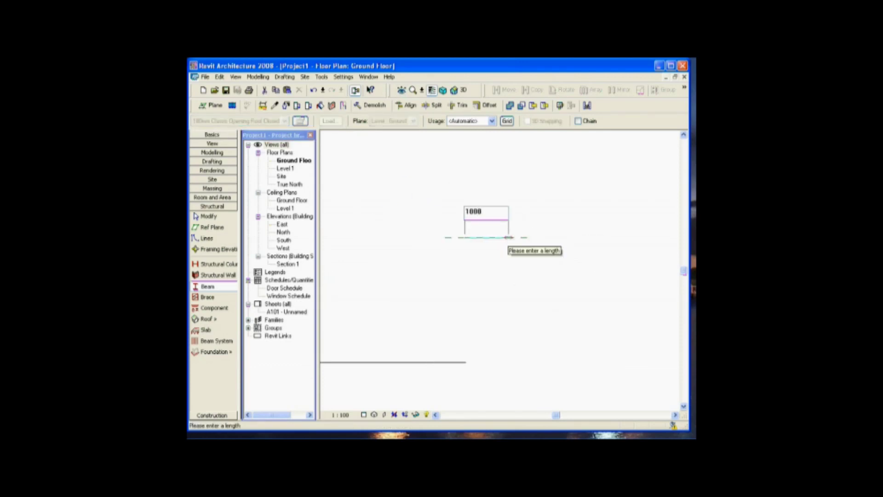
key(Return)
- Show the 3D view in Shading with Edges
click(454, 90)
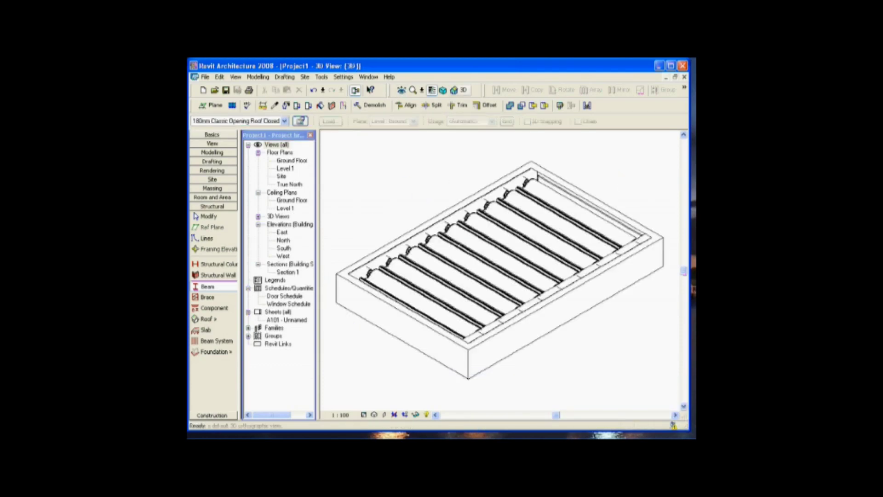
click(373, 414)
click(403, 404)
scroll(501, 271, down, 3)
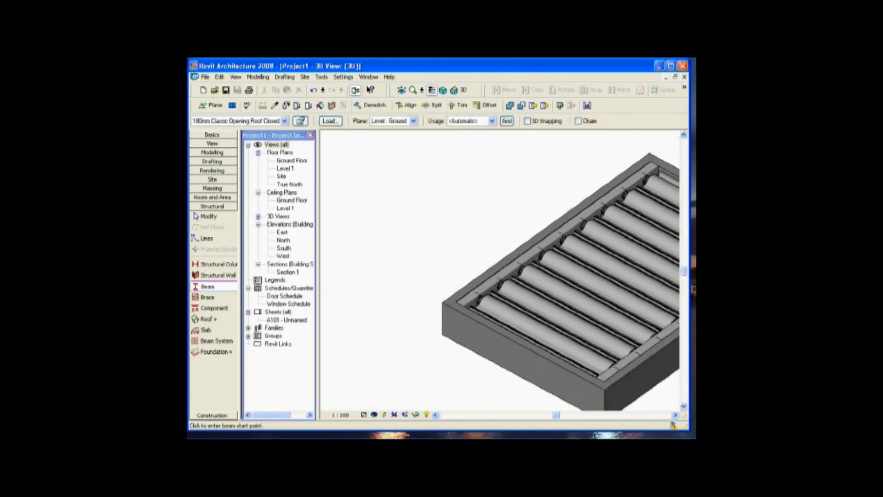
scroll(501, 271, down, 2)
key(Escape)
- Change the placed roof's length dimension to 1500
click(492, 294)
click(570, 217)
text(1500)
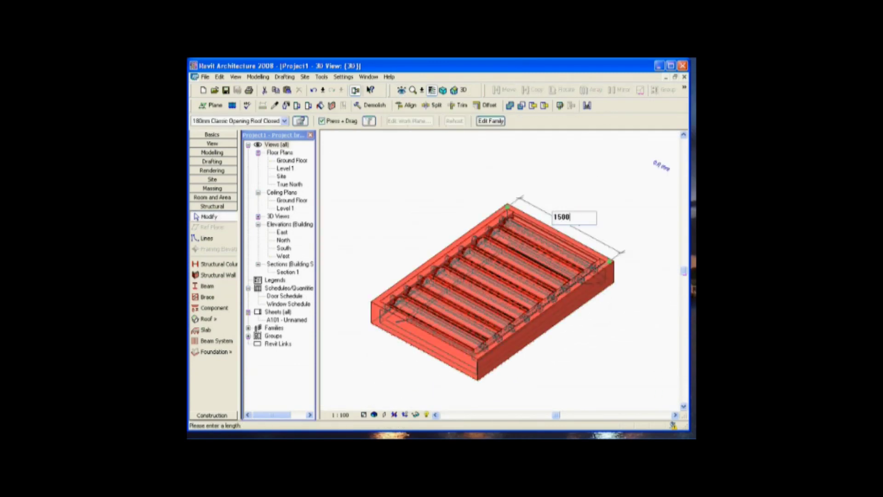
key(Return)
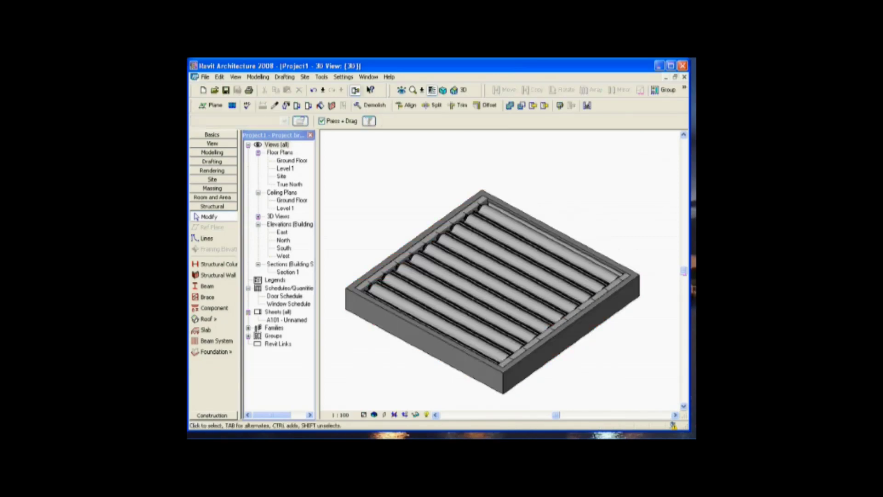
click(512, 138)
- Set the roof type's Pivot to 2500 and apply it
click(483, 196)
text(2500.0)
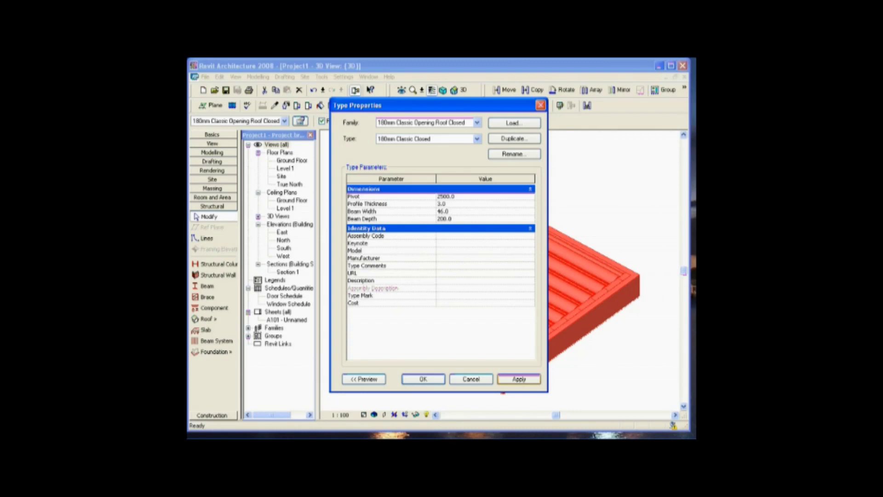
click(519, 379)
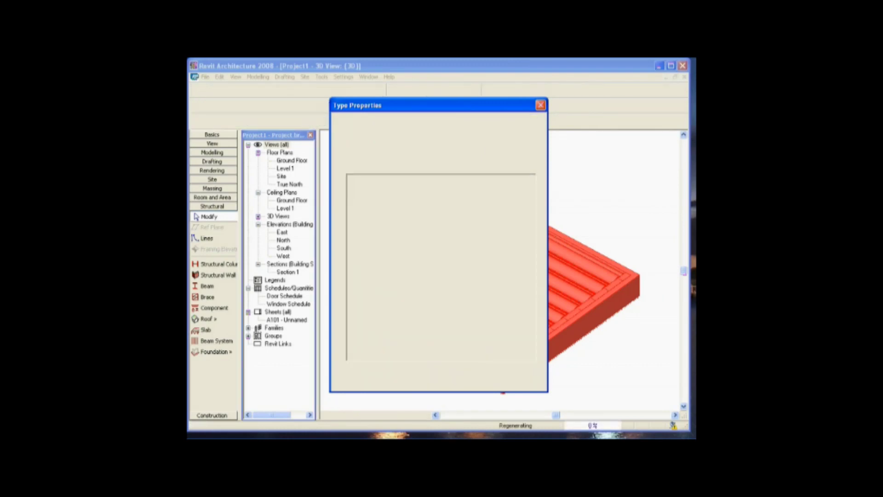
key(Return)
key(Return)
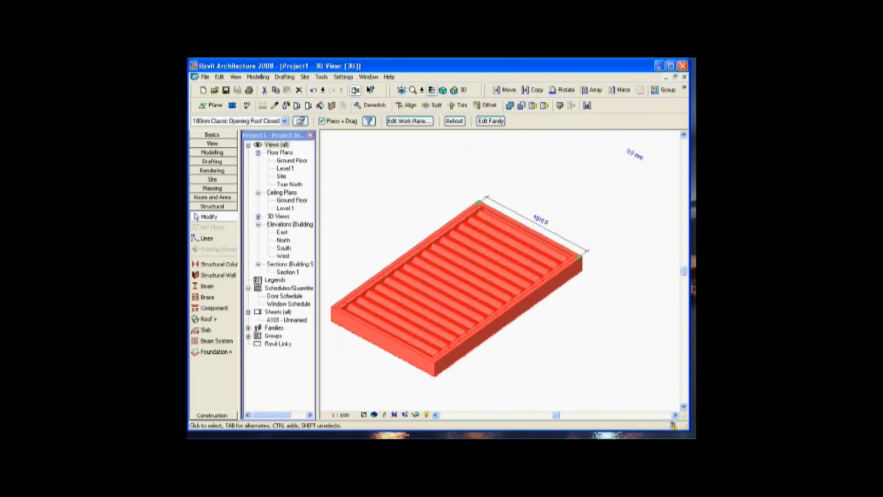
key(Escape)
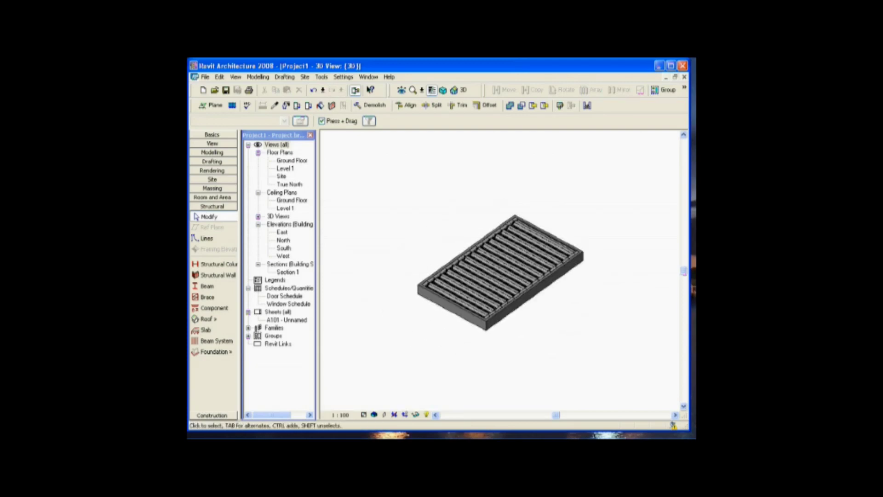
- Duplicate the roof type as 180mm Classic Closed 1500 with Pivot 1500
click(464, 290)
click(300, 120)
click(512, 137)
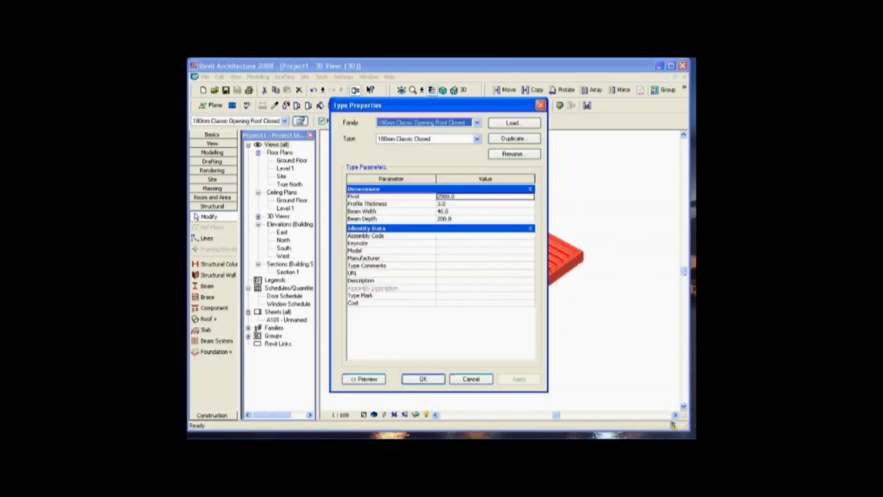
click(513, 138)
key(Return)
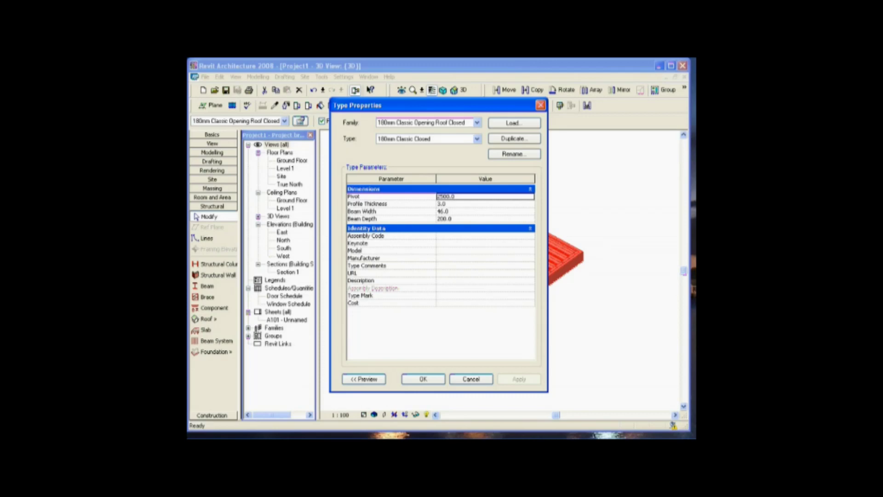
text(1500)
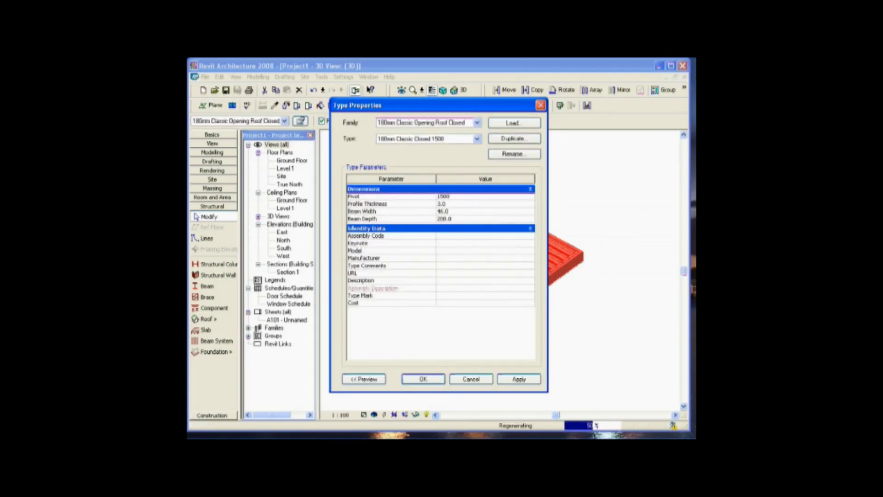
key(Return)
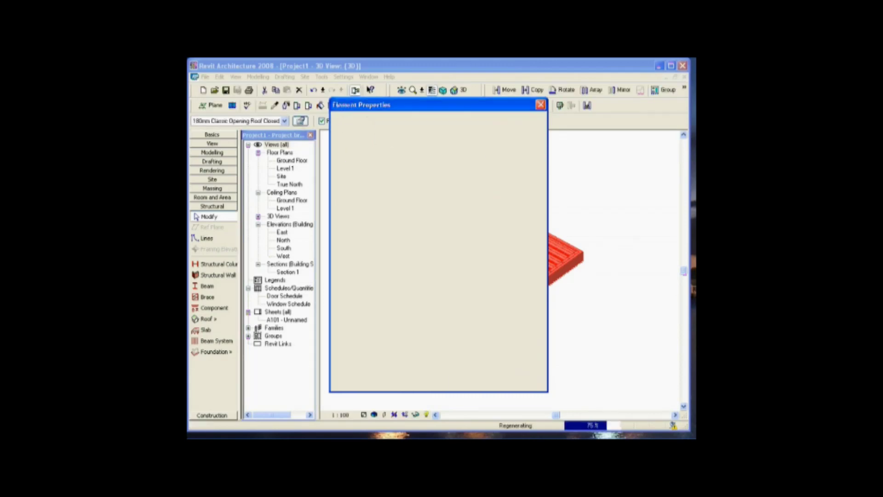
click(285, 120)
key(Return)
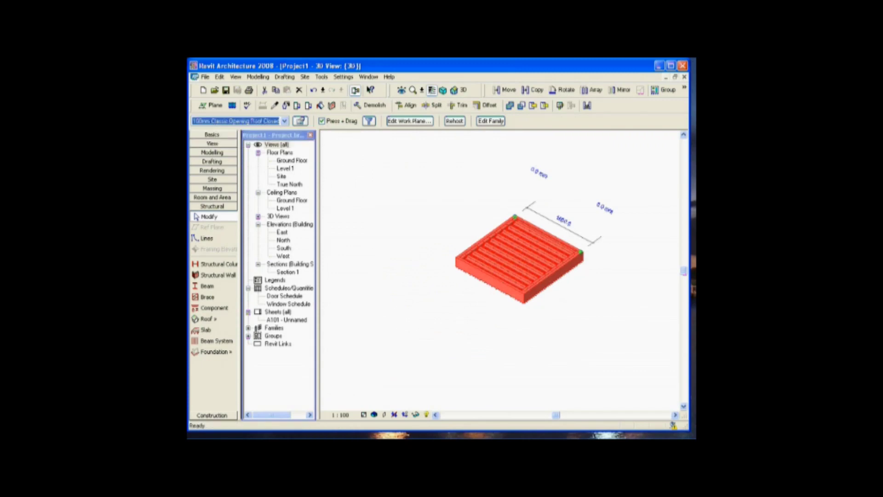
key(Escape)
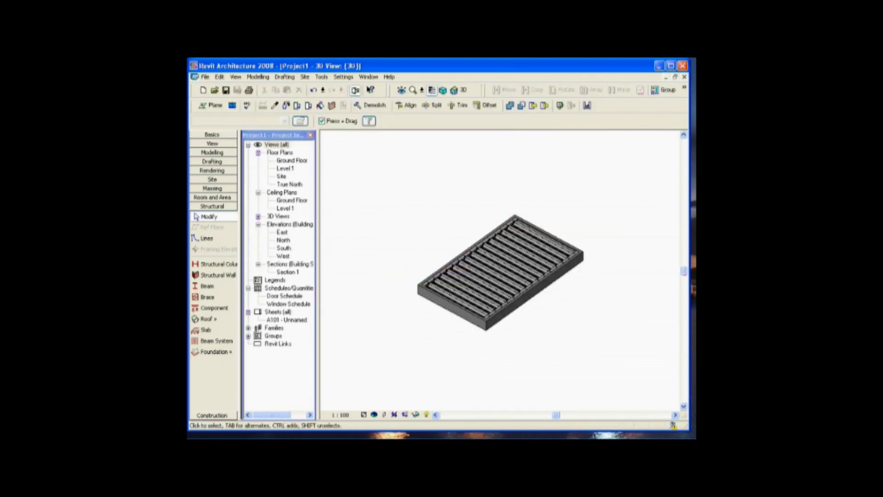
- Switch the roof to the 180mm Classic Opening Roof Open family, type 180mm Classic Open, and orbit to view it
click(460, 269)
click(285, 120)
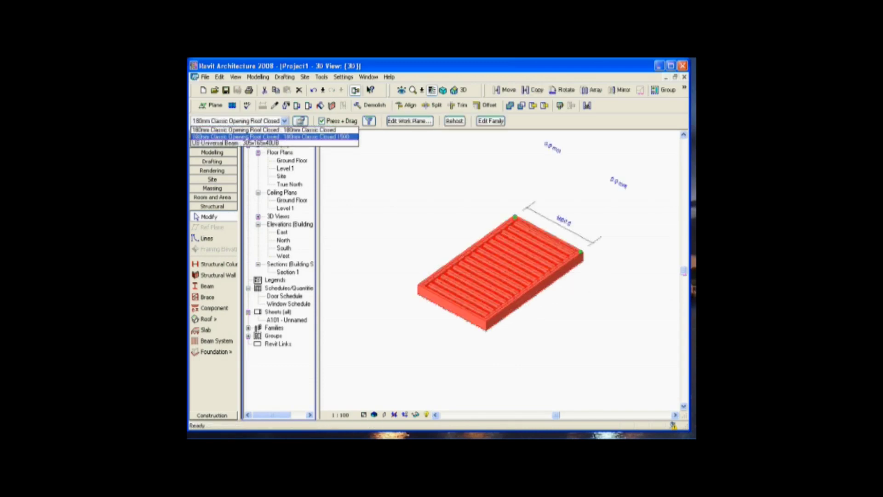
click(258, 130)
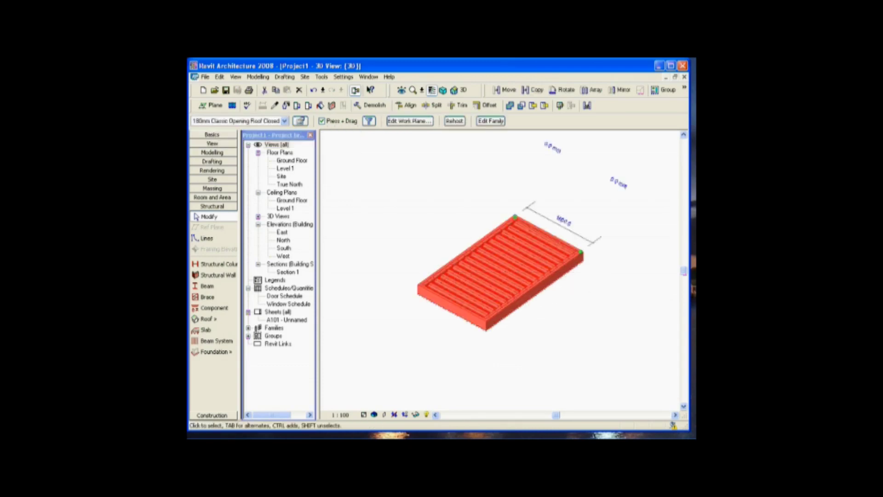
click(301, 120)
click(512, 123)
click(281, 147)
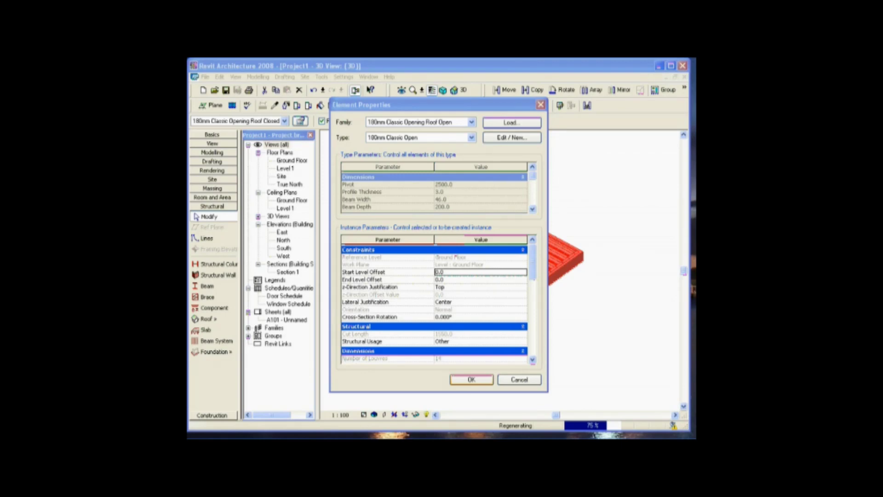
key(Return)
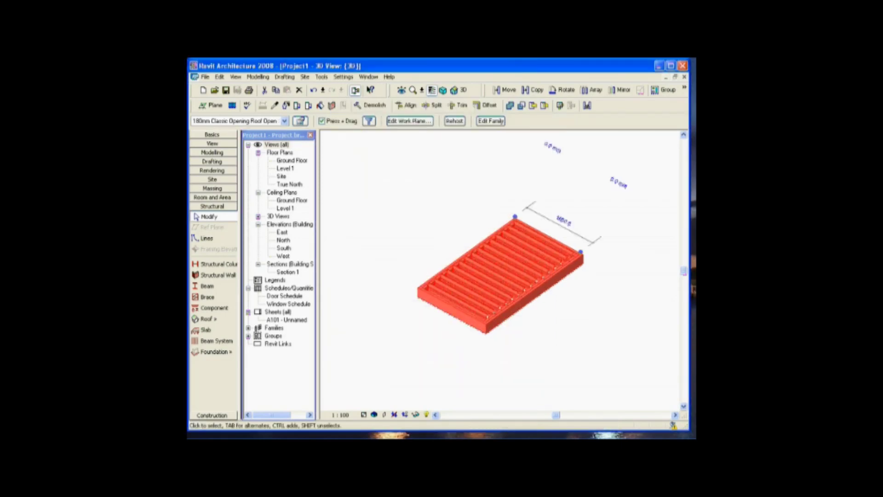
key(Escape)
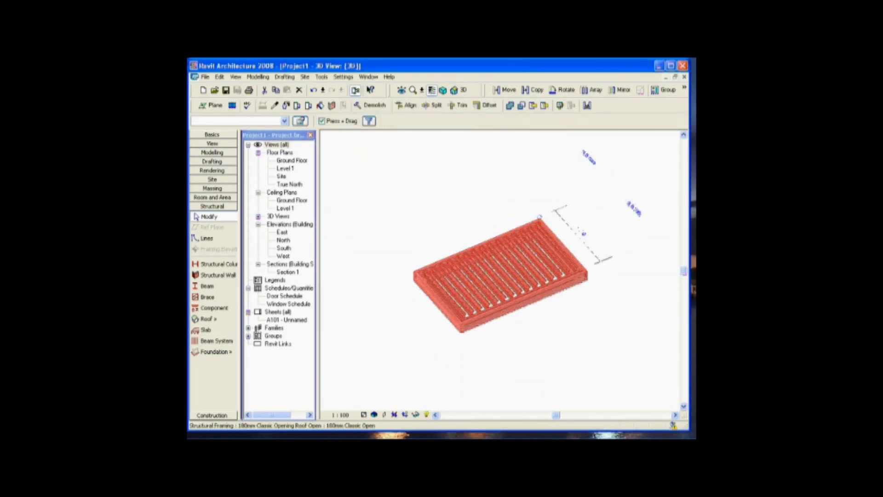
key(Escape)
scroll(502, 272, up, 3)
scroll(501, 272, down, 2)
shift+middle_drag(506, 276, 460, 276)
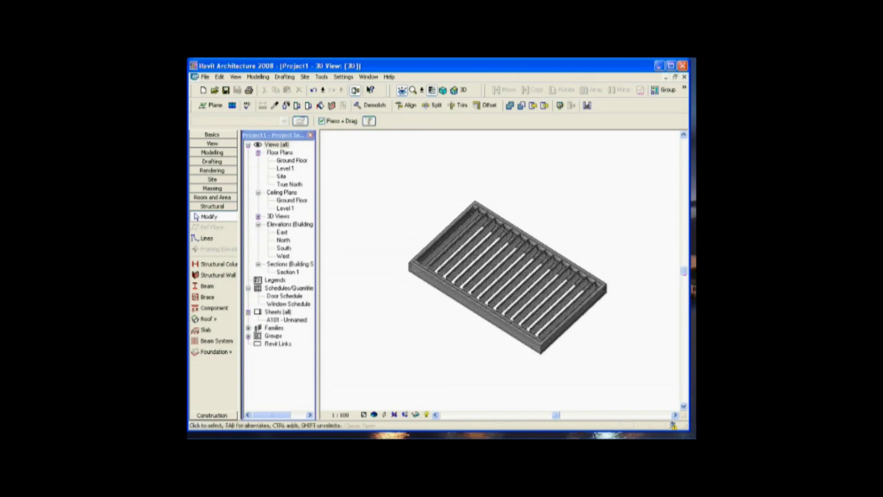
- Duplicate the roof type as 180mm Classic Open 1500 and set its Pivot to 1500
click(460, 276)
click(284, 120)
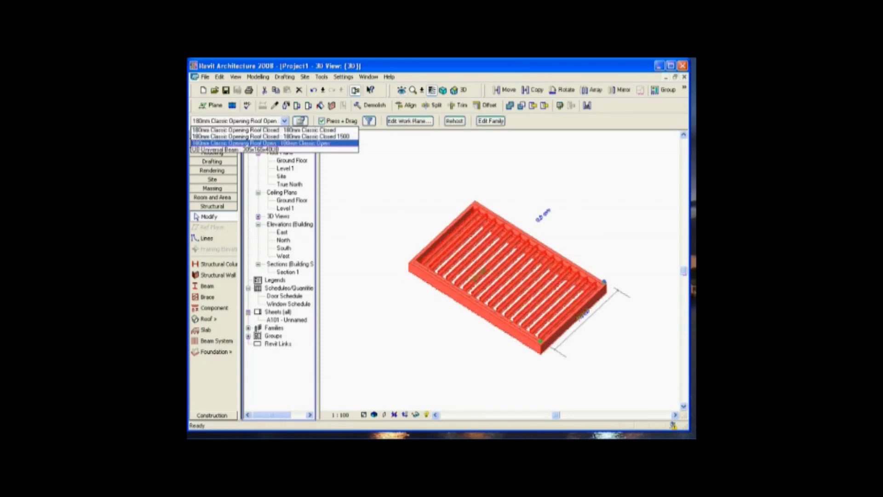
key(Return)
click(300, 120)
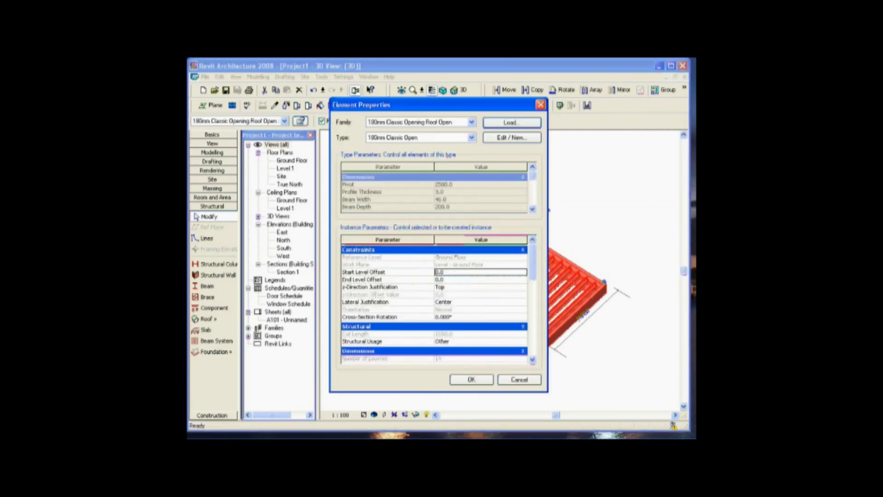
click(511, 137)
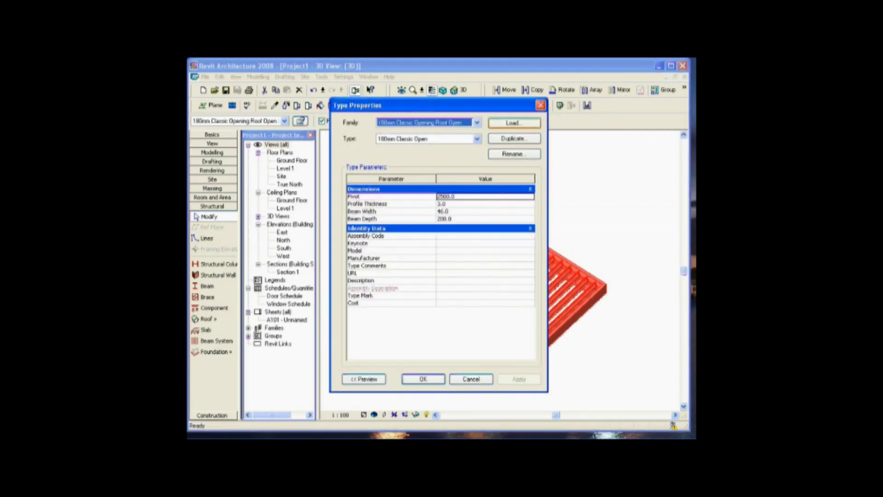
click(514, 139)
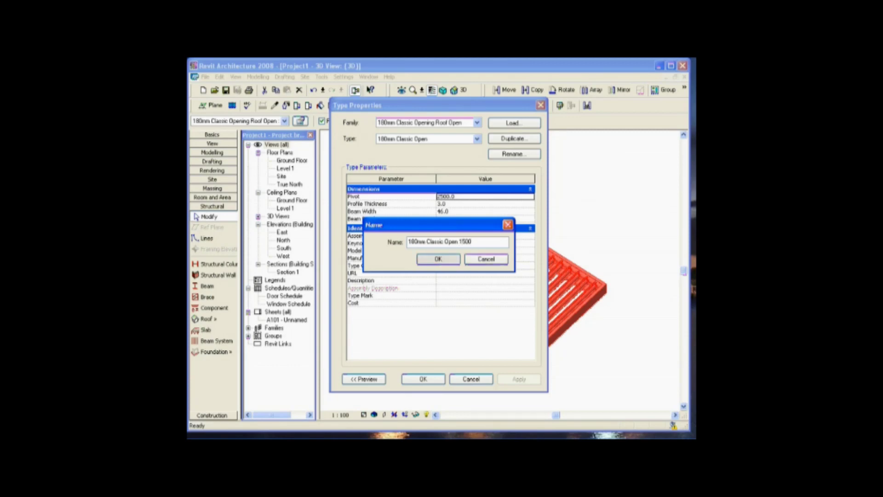
key(Return)
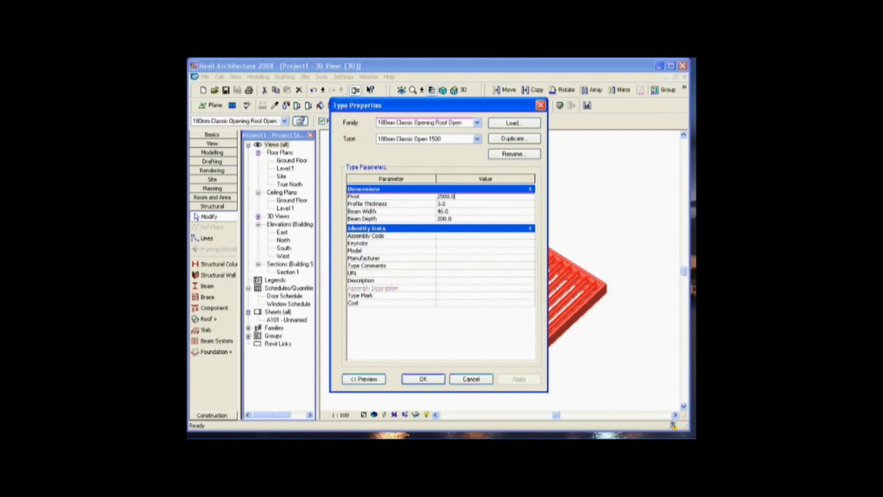
text(15)
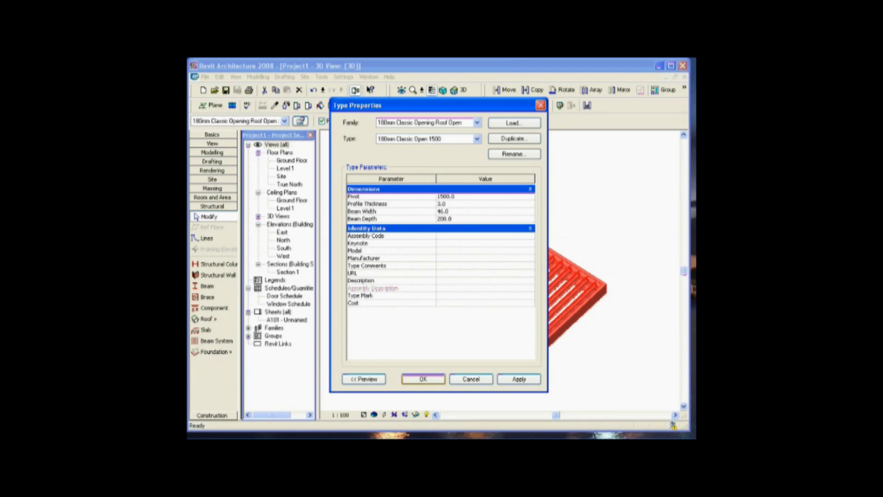
click(423, 378)
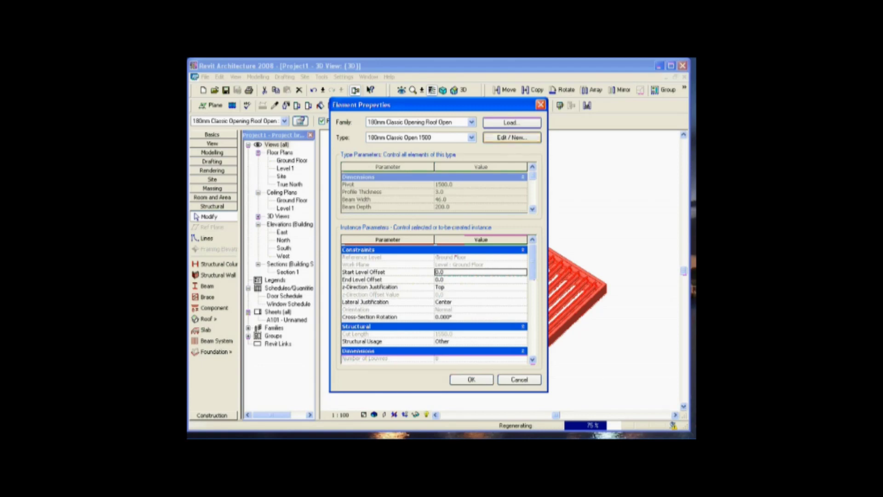
- Recheck the Pivot value, close the properties, and apply the new type from the type selector
click(511, 137)
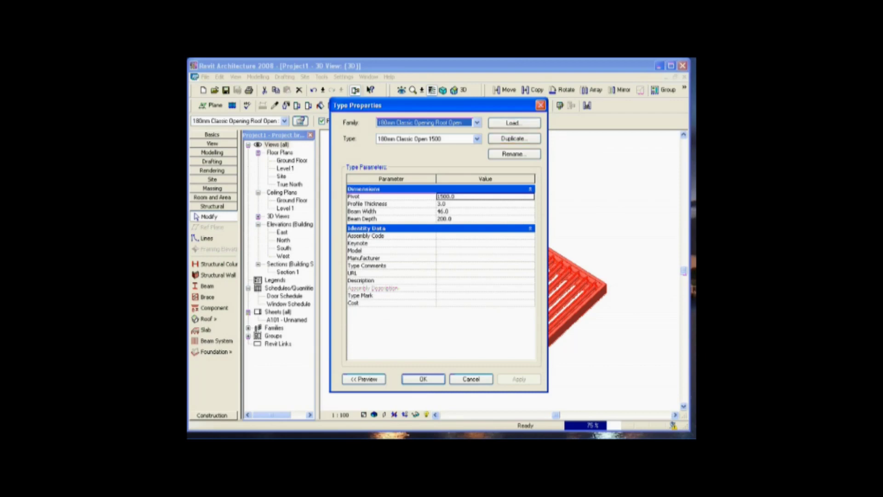
click(423, 378)
click(522, 379)
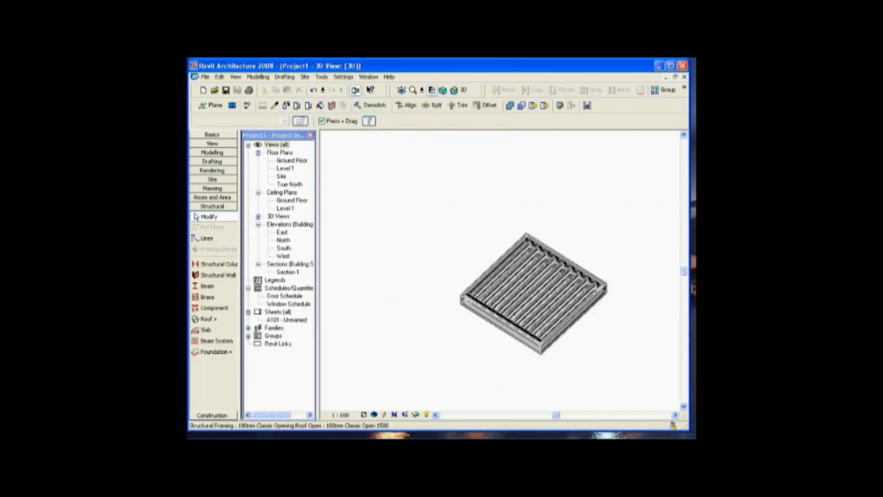
click(285, 120)
click(267, 150)
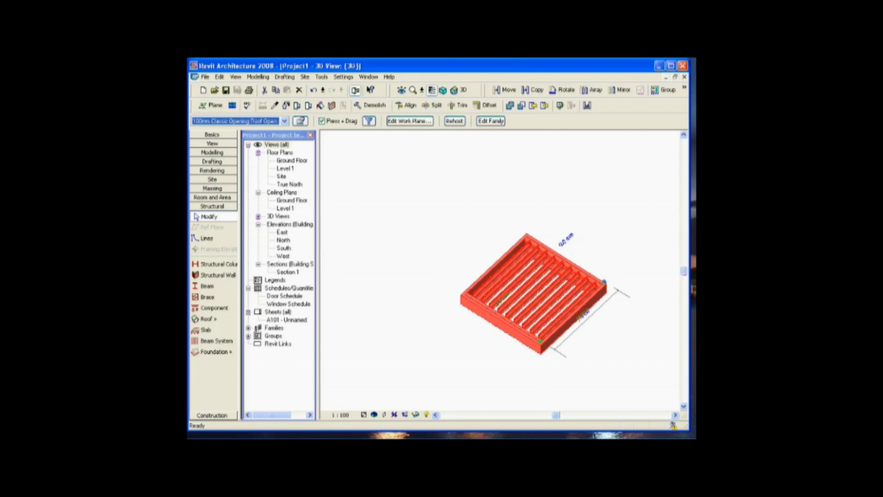
key(Escape)
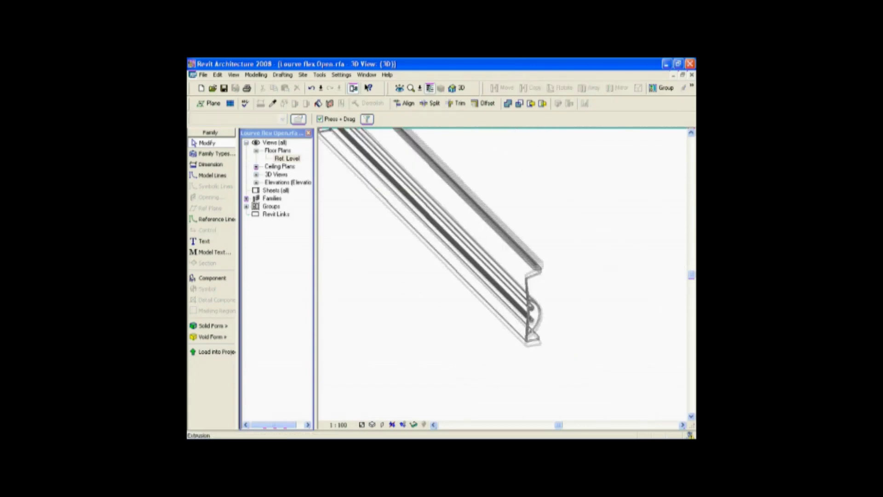
- Shade the Louvre flex Open family with edges and orbit in close on the blade extrusion
scroll(531, 306, up, 3)
click(372, 424)
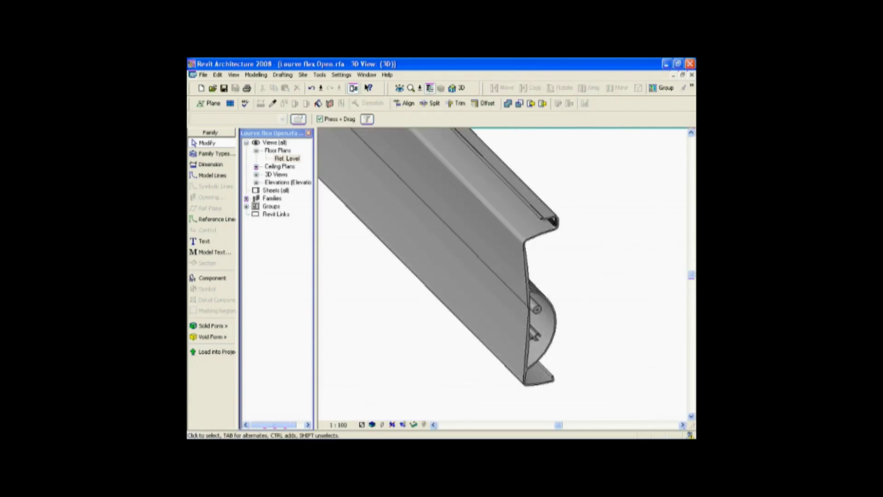
shift+middle_drag(460, 275, 322, 207)
shift+middle_drag(494, 343, 473, 329)
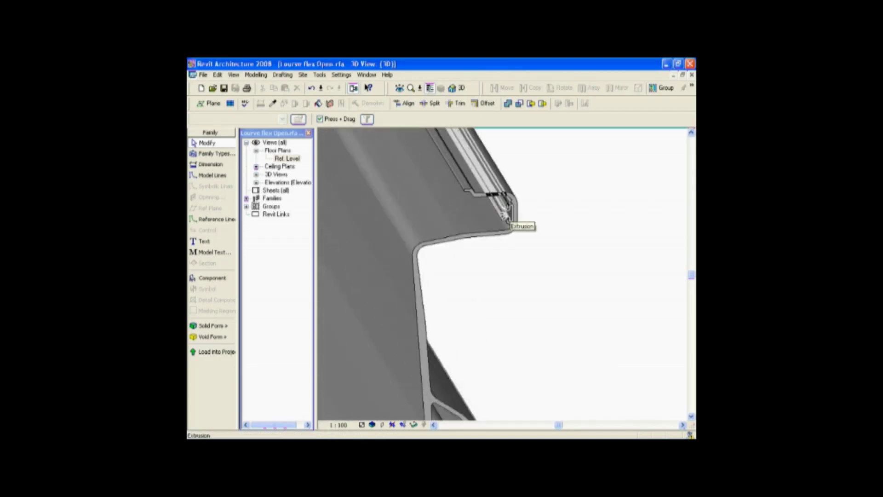
scroll(508, 221, down, 3)
scroll(506, 266, down, 3)
shift+middle_drag(552, 276, 561, 271)
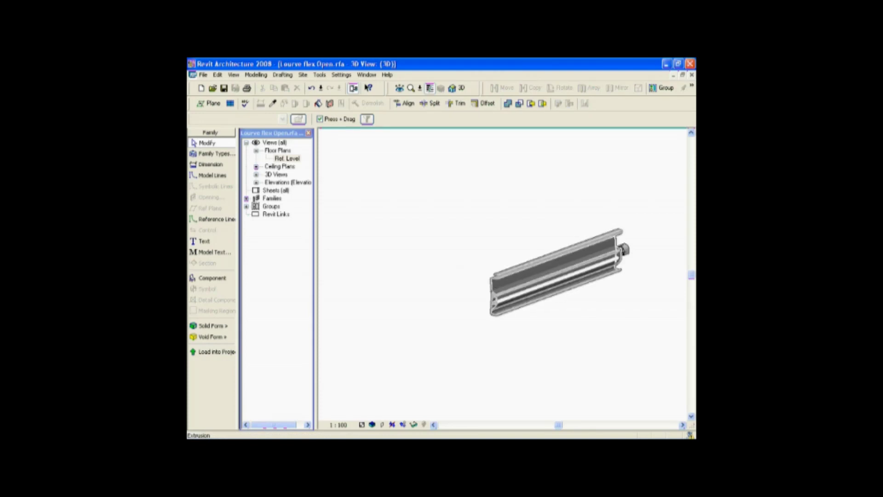
click(622, 249)
- Open the blade extrusion's material list and select LOUVRETEC SILVER in the user library
click(298, 119)
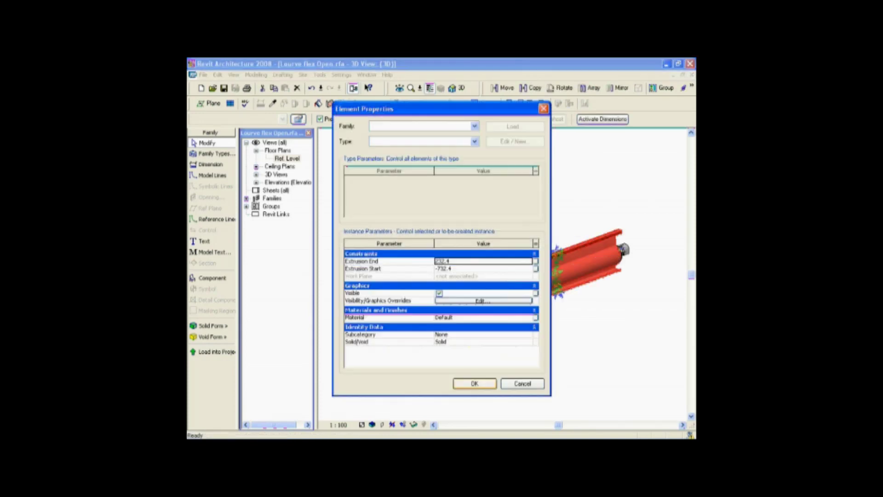
click(444, 317)
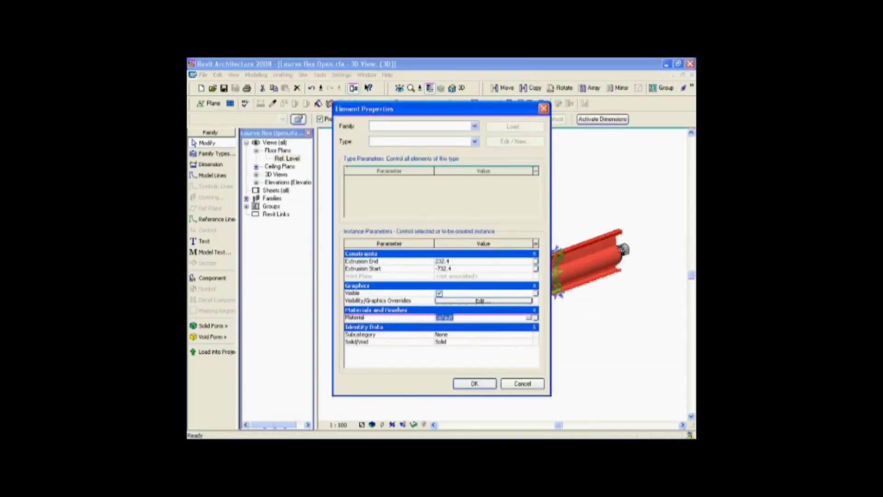
click(528, 317)
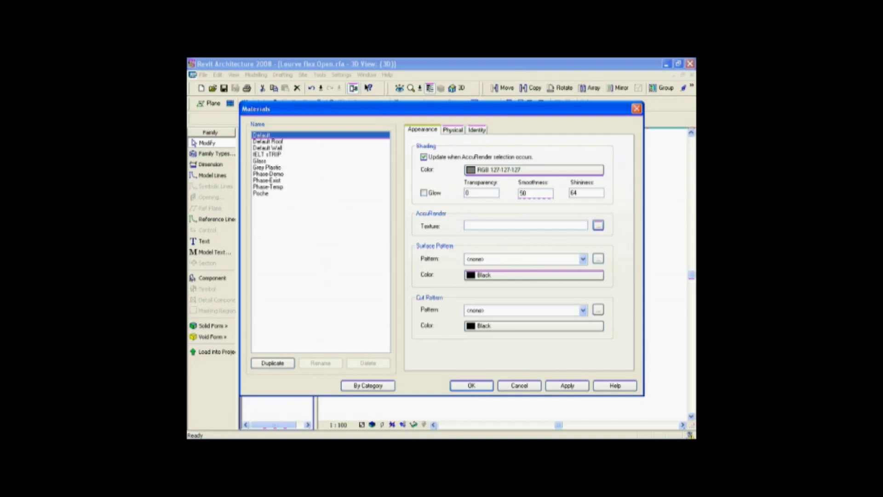
click(598, 224)
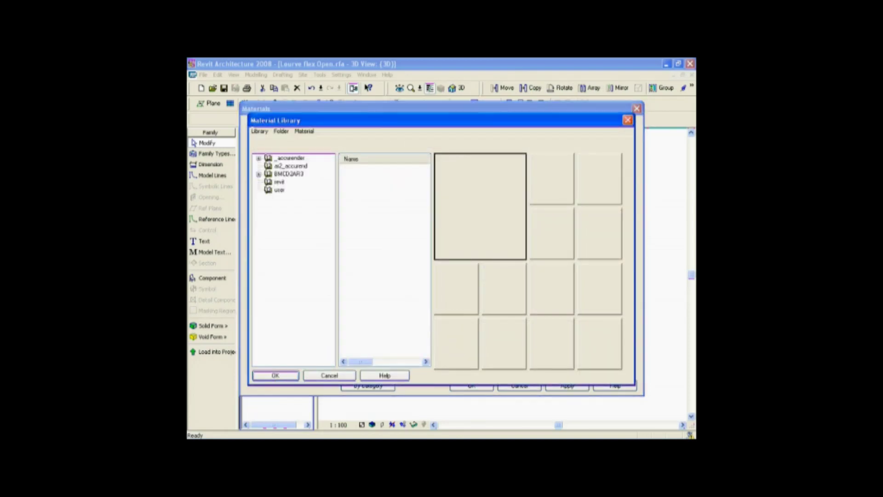
click(279, 189)
click(368, 181)
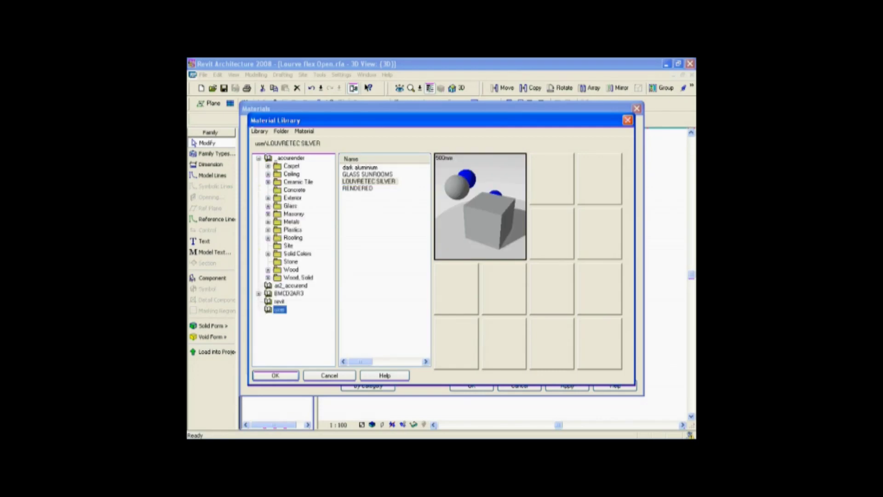
- Use Metals > Aluminum Satin,Plain as the material template and accept the materials settings
key(Right)
key(Down)
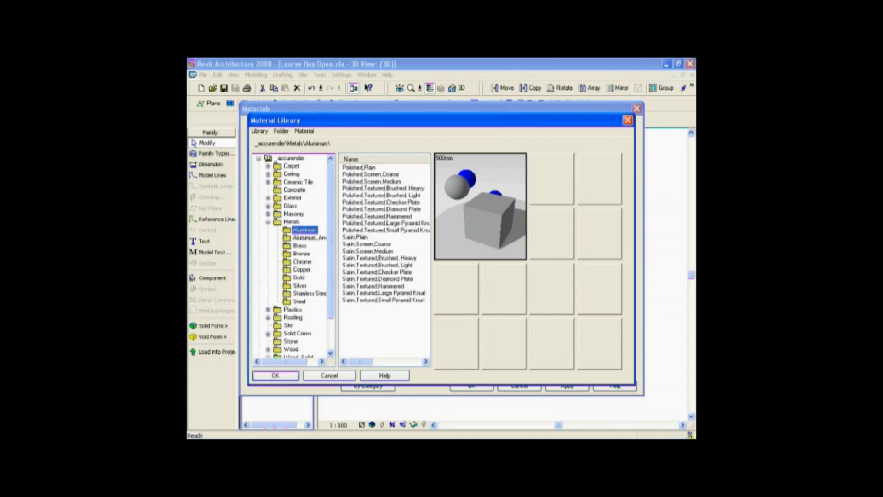
key(Tab)
key(s)
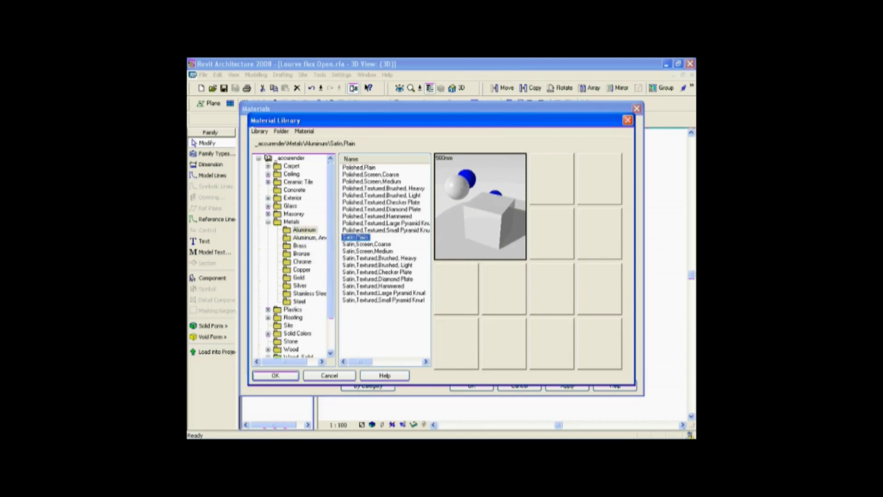
key(Down)
key(Right)
key(Return)
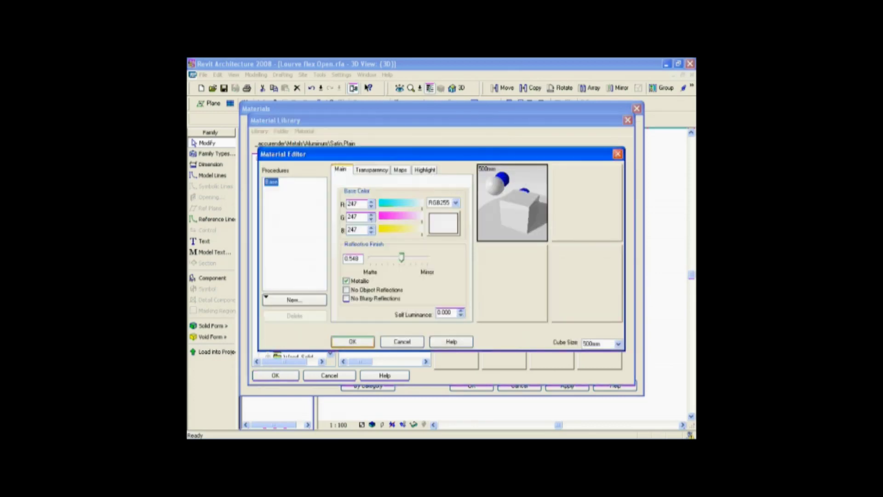
key(ctrl+Tab)
key(ctrl+Tab)
key(ctrl+Tab)
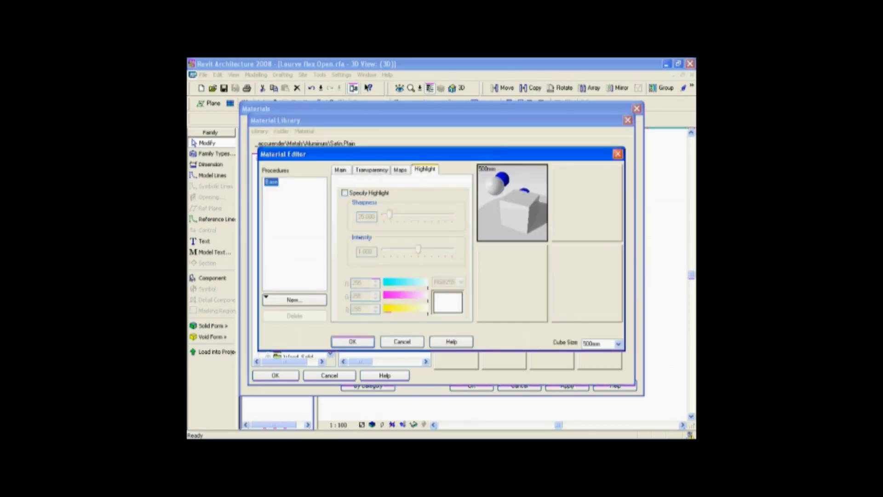
key(Escape)
key(Escape)
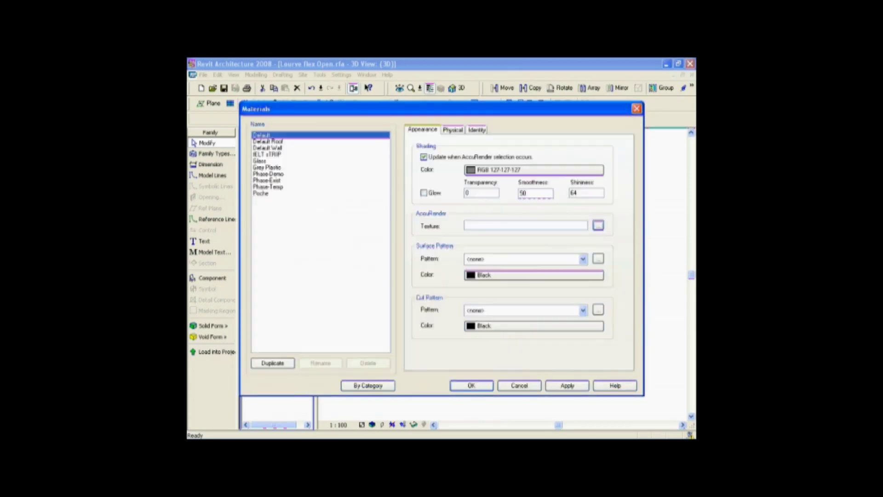
key(Return)
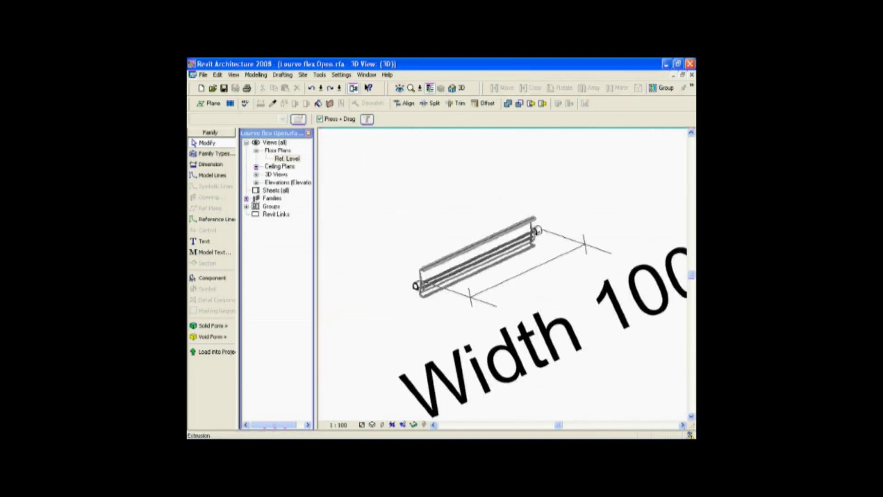
- Select the louvre's Width dimension, then zoom out and orbit around the louvre
click(457, 256)
click(525, 308)
scroll(525, 308, down, 3)
shift+middle_drag(525, 308, 479, 308)
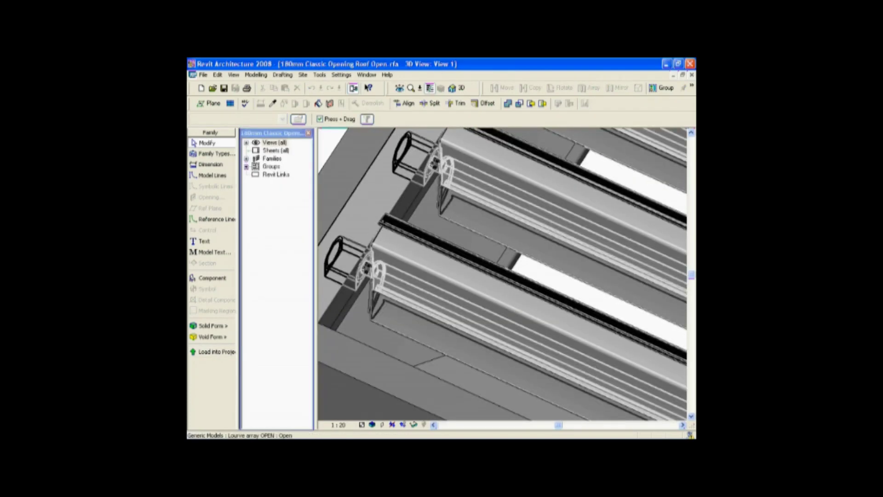
- Select the louvre array and enter Edit Sweep on the frame, opening its profile
click(465, 206)
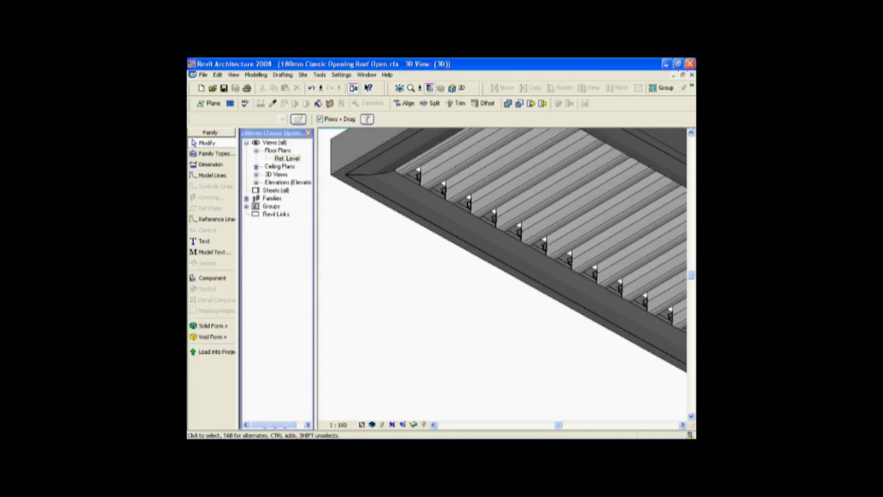
double_click(423, 196)
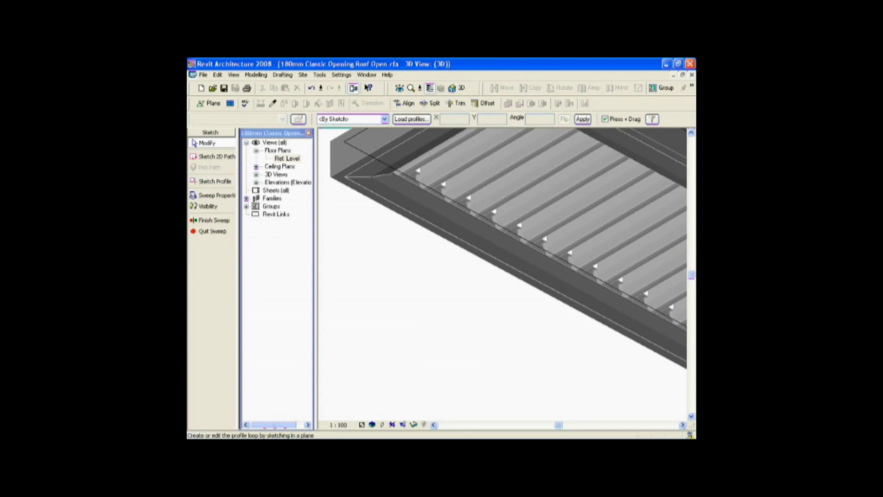
click(212, 180)
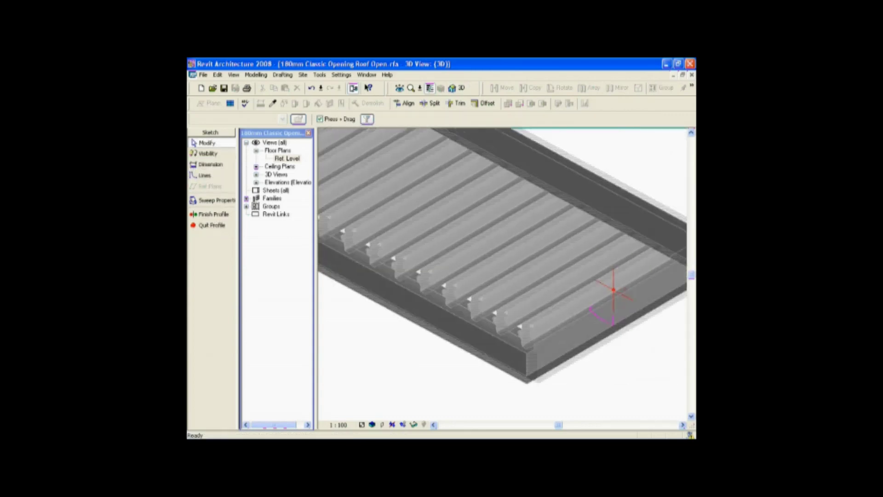
- Zoom and orbit to inspect the frame profile, then finish the profile and the sweep
scroll(593, 285, up, 3)
scroll(584, 276, up, 3)
scroll(547, 325, up, 2)
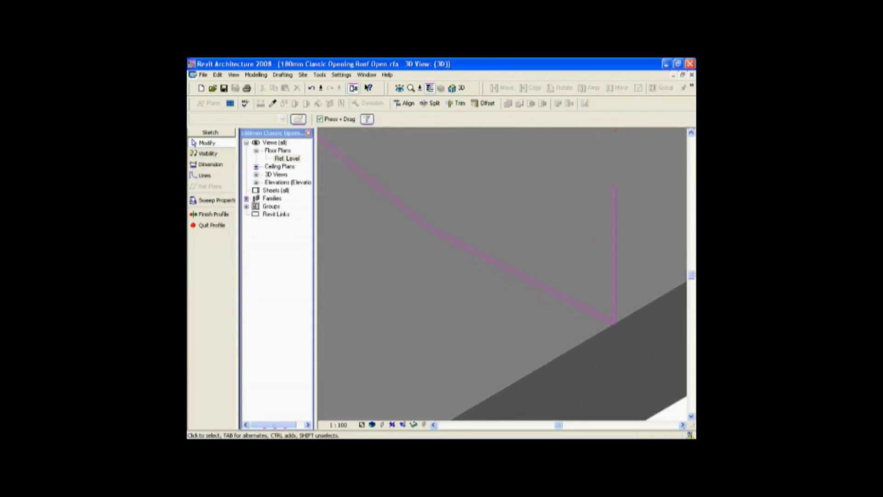
scroll(502, 274, down, 2)
scroll(503, 275, down, 2)
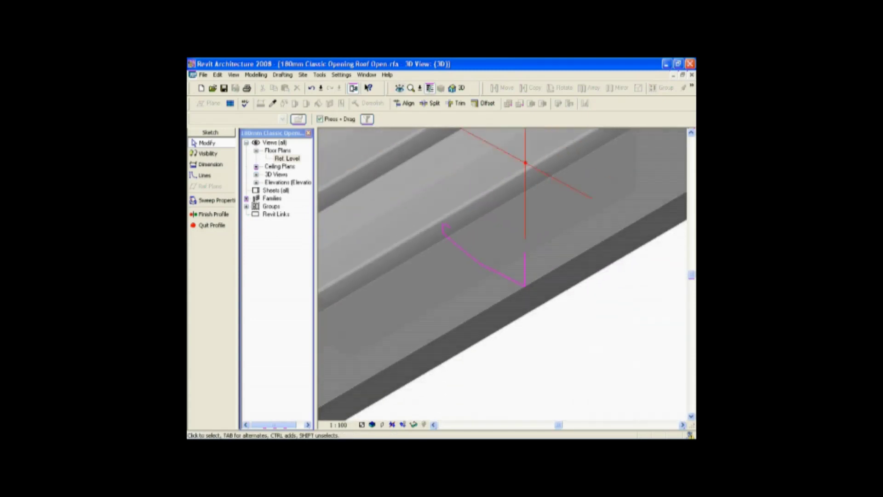
scroll(502, 275, down, 2)
shift+middle_drag(462, 238, 498, 289)
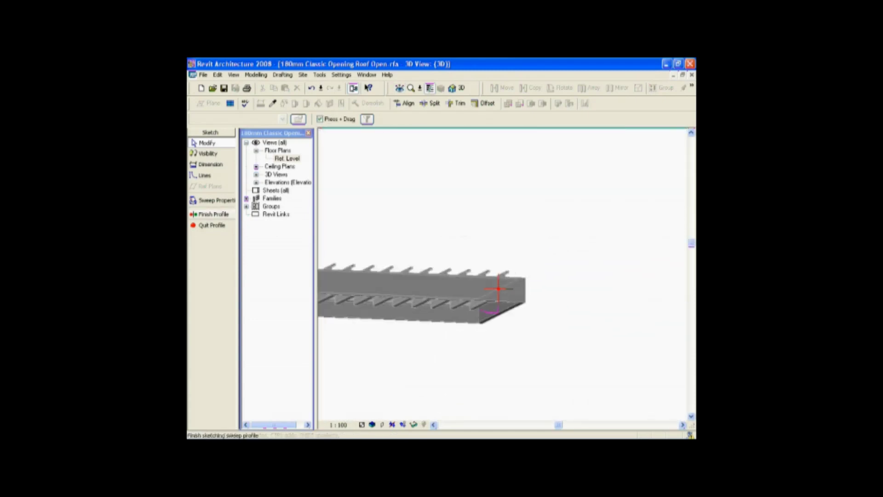
click(213, 214)
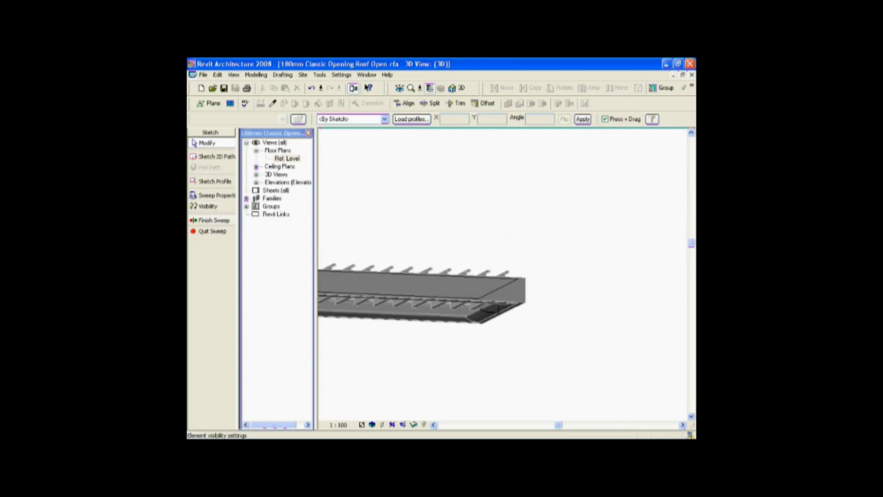
click(212, 220)
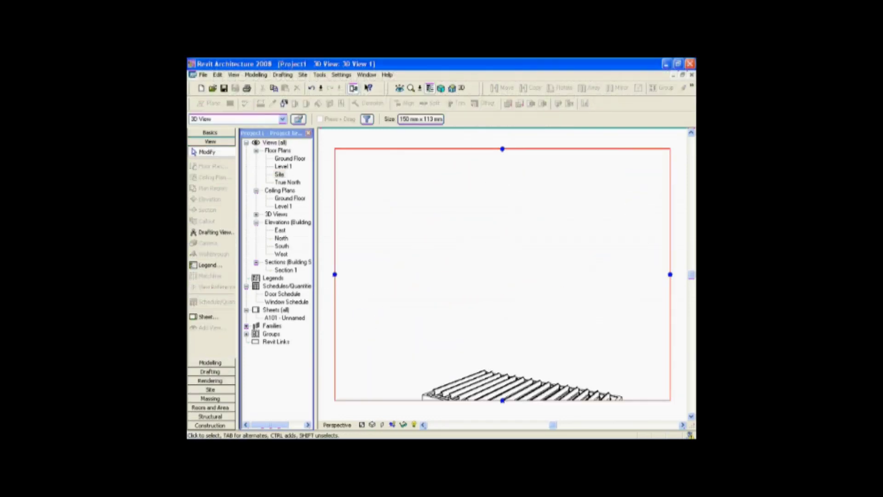
- Tighten the perspective crop region around the louvre grille and confirm the environment background settings
drag(500, 163, 500, 265)
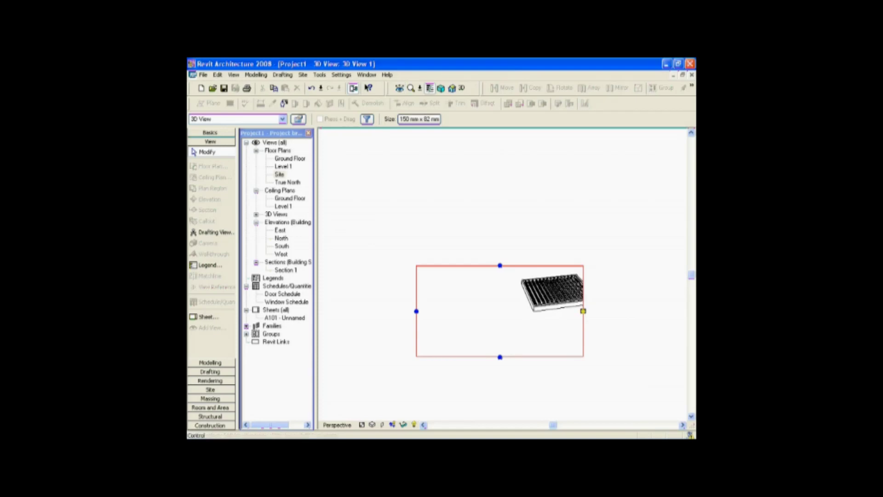
drag(583, 311, 630, 310)
key(F8)
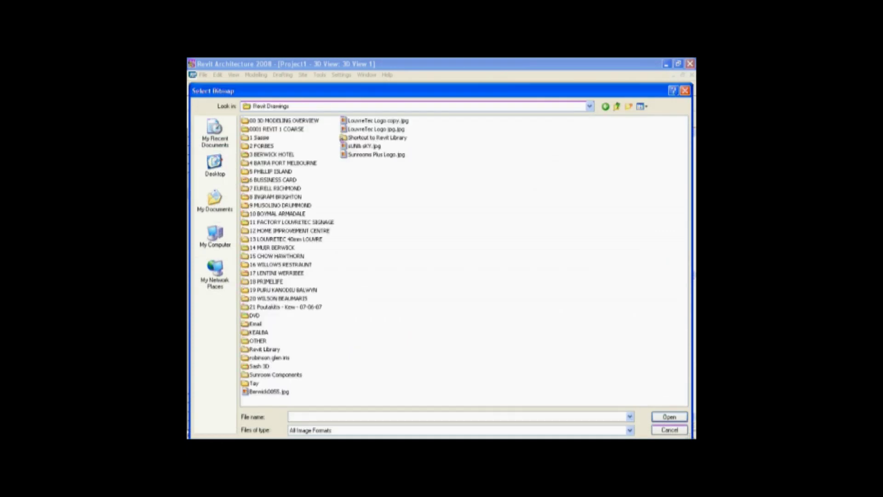
key(Return)
key(Return)
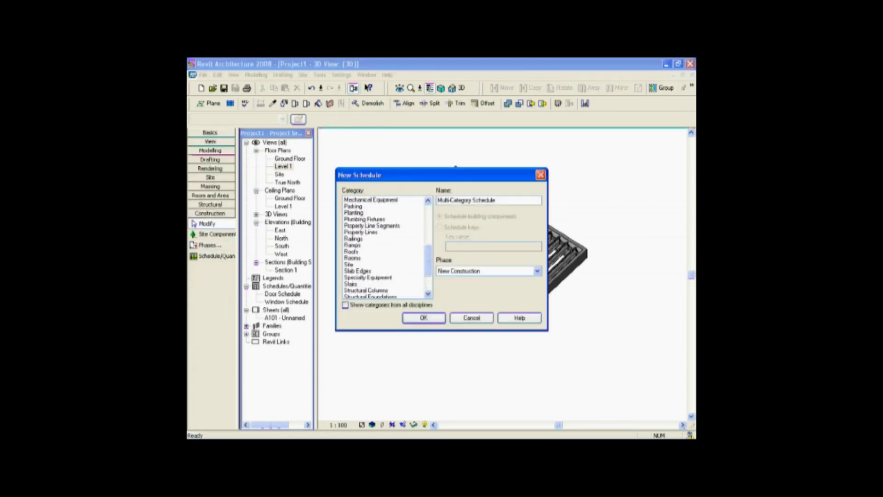
- Create the Structural Framing schedule with Type and Structural Usage fields added
key(Return)
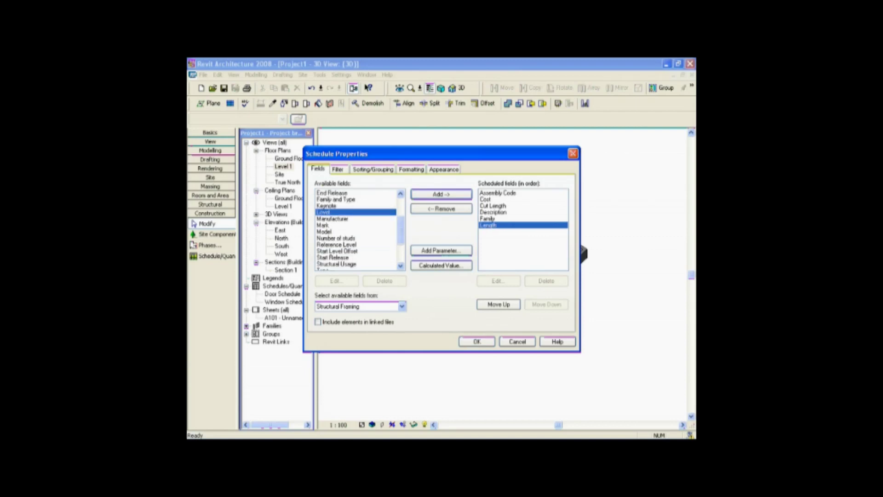
key(Return)
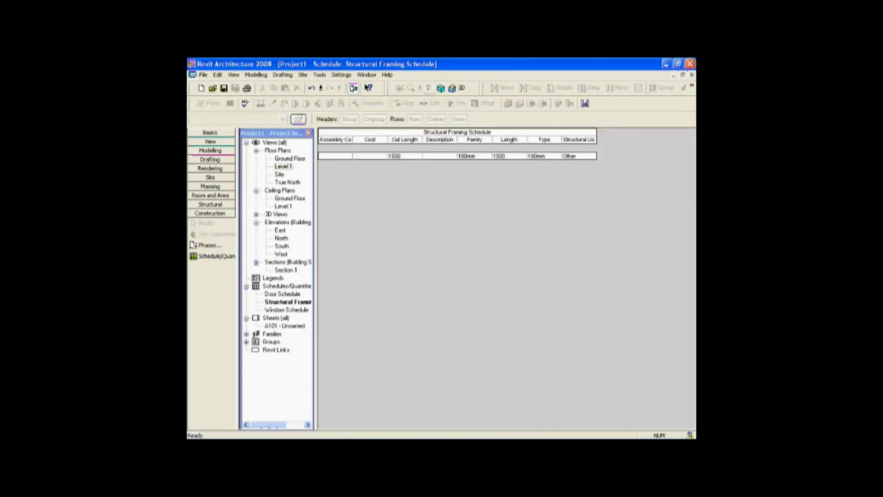